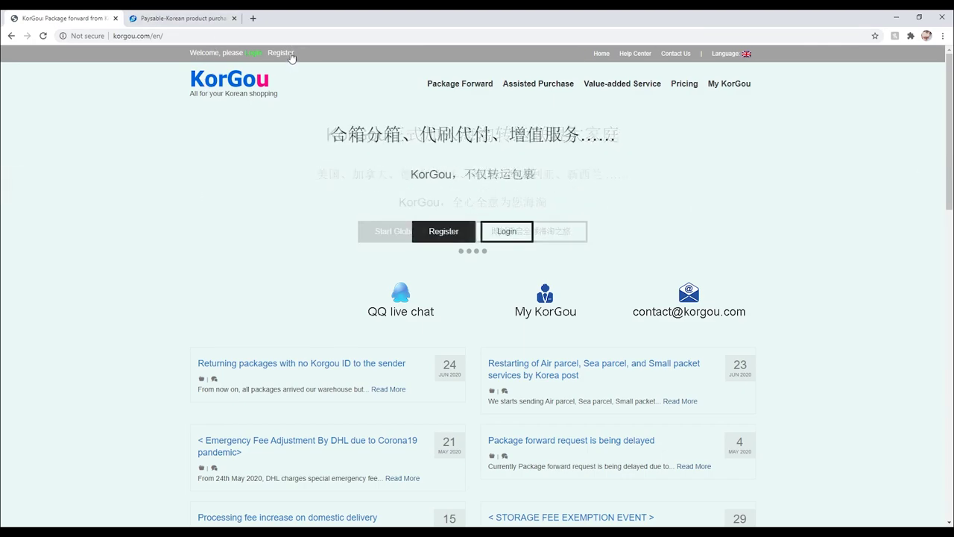
Switch the KorGou site to English and open the Register page.
mouse_move(751, 56)
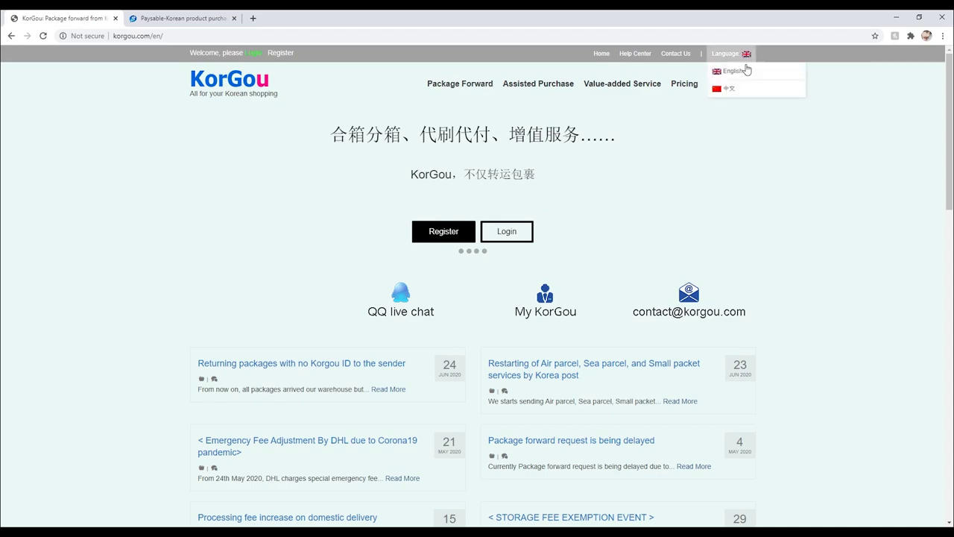
click(744, 72)
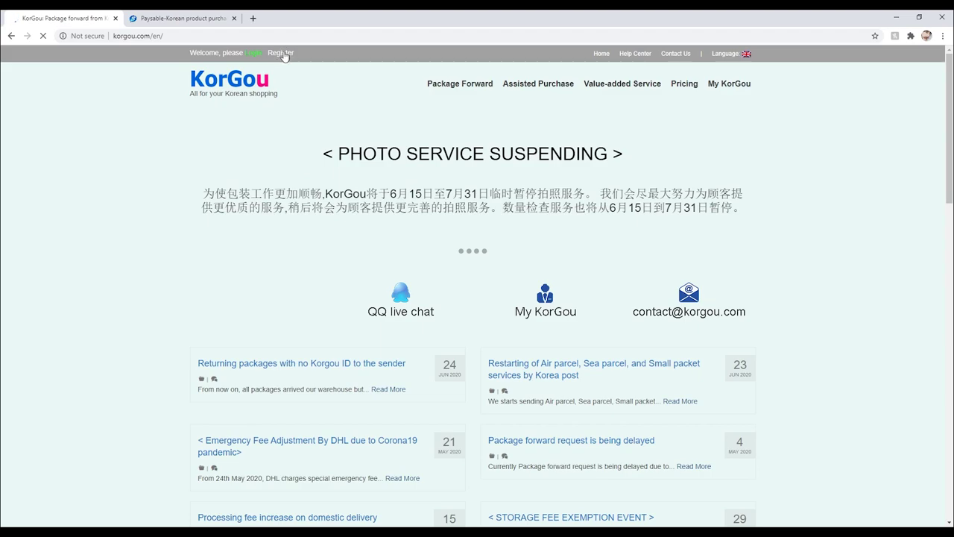
click(282, 53)
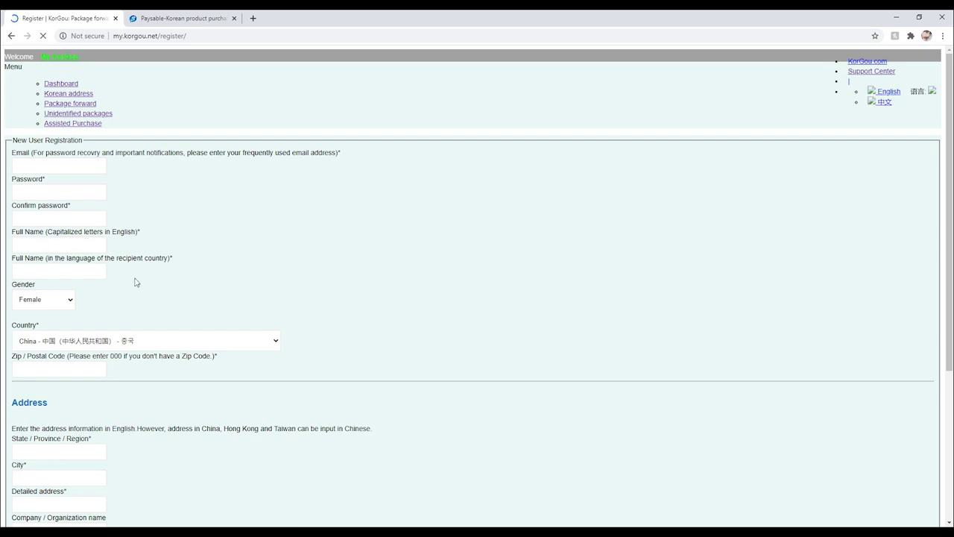
Look over the registration form's full name, address and contact fields.
drag(181, 258, 110, 266)
click(427, 288)
scroll(89, 313, down, 3)
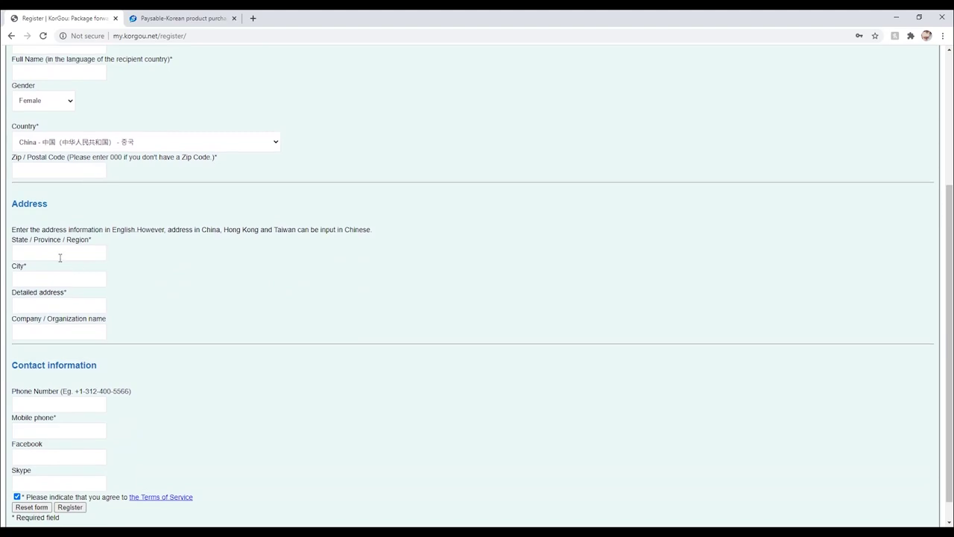
drag(16, 217, 143, 315)
click(143, 315)
scroll(147, 315, down, 1)
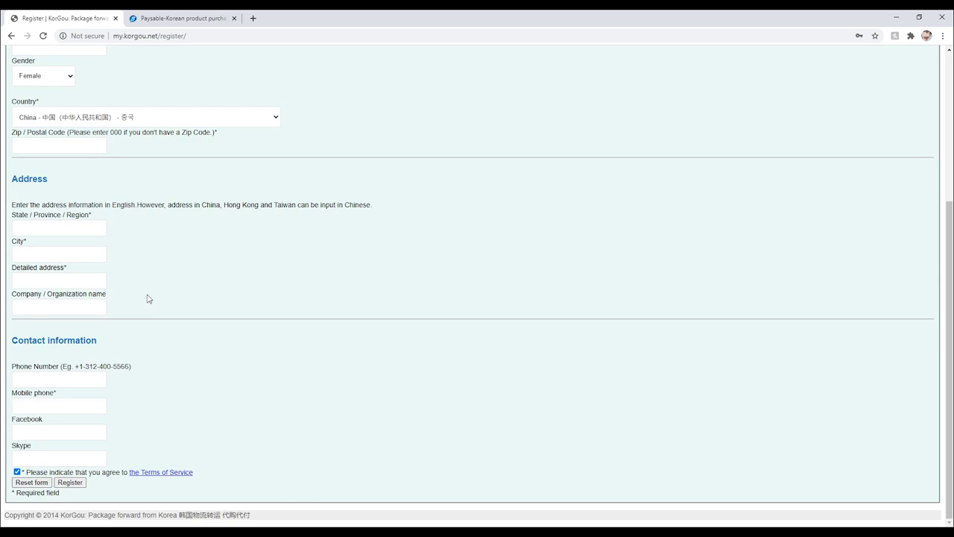
drag(28, 341, 115, 396)
click(136, 386)
Submit the empty registration form to see required-field warnings, then go to the Dashboard.
drag(53, 451, 20, 420)
click(82, 486)
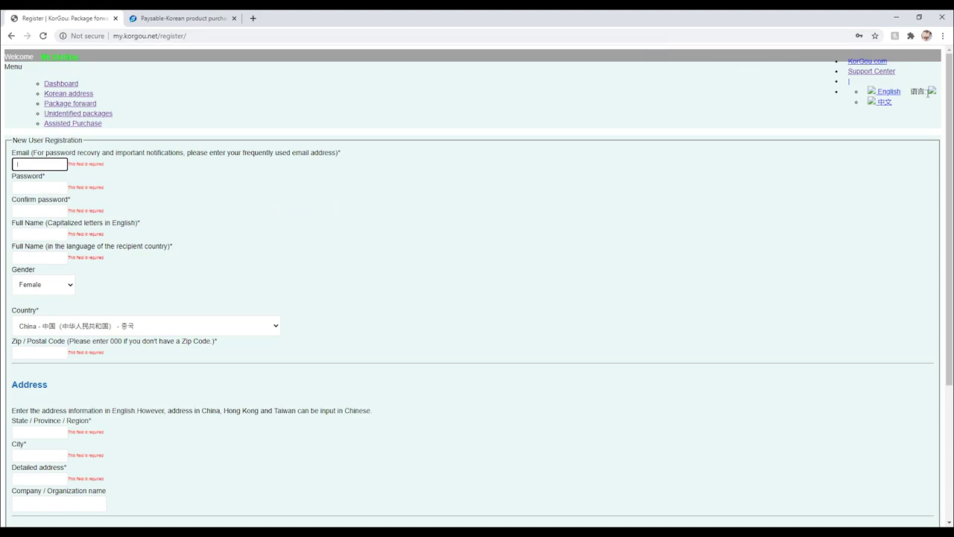
click(75, 83)
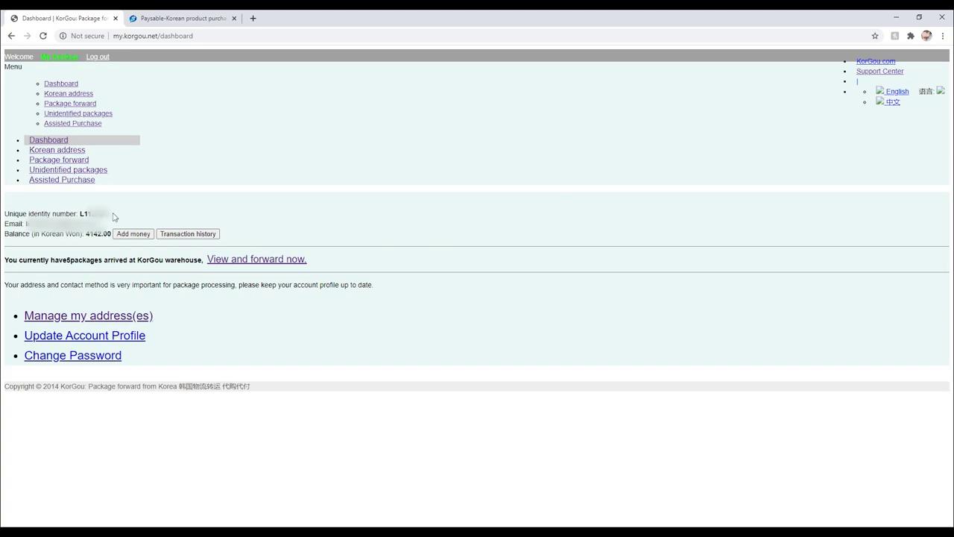
drag(109, 214, 78, 214)
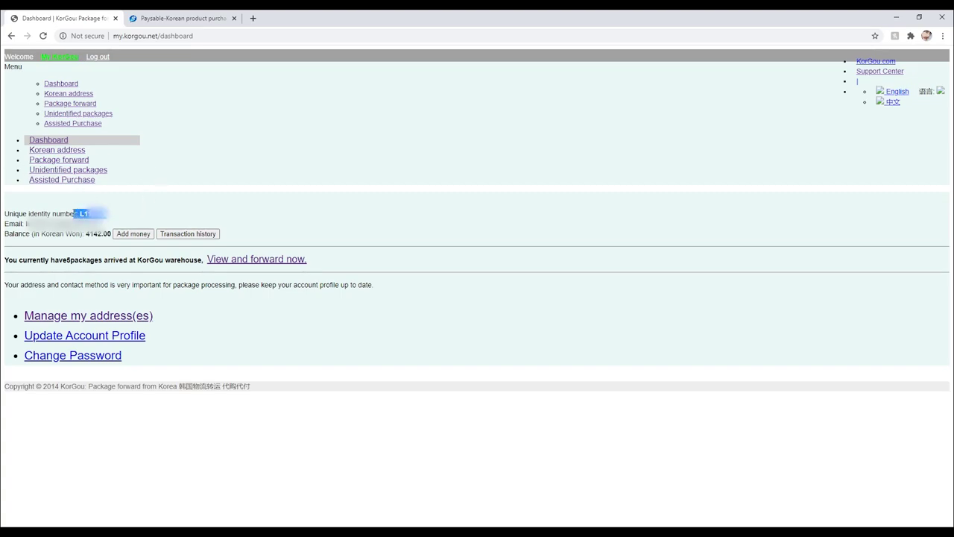
click(13, 211)
drag(5, 212, 77, 212)
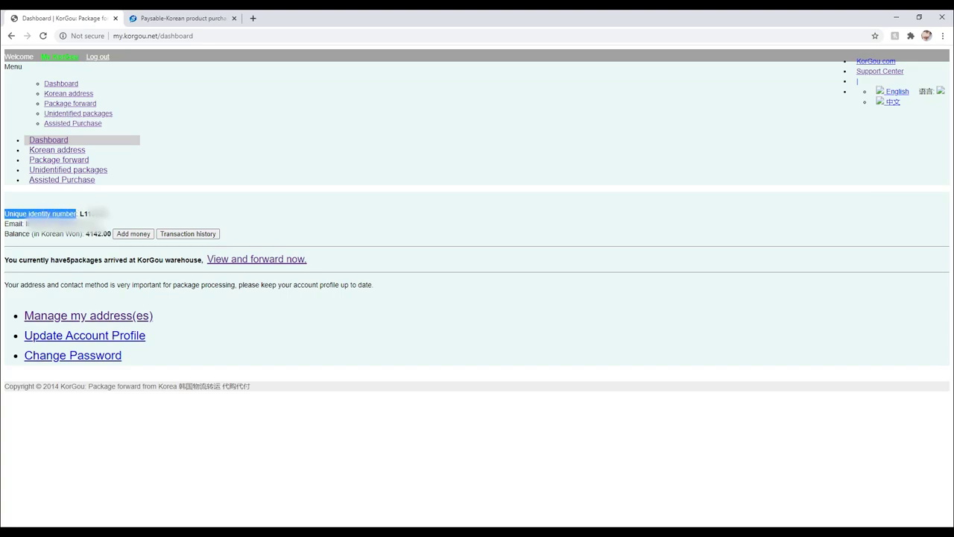
click(112, 214)
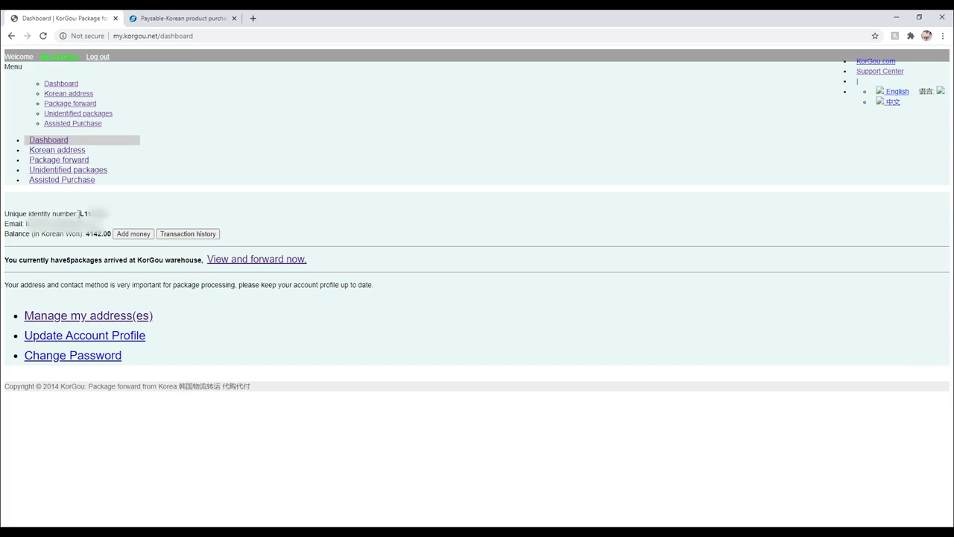
drag(79, 214, 112, 213)
click(112, 215)
Open the Korean address page and highlight its heading, street address and recipient name.
click(75, 154)
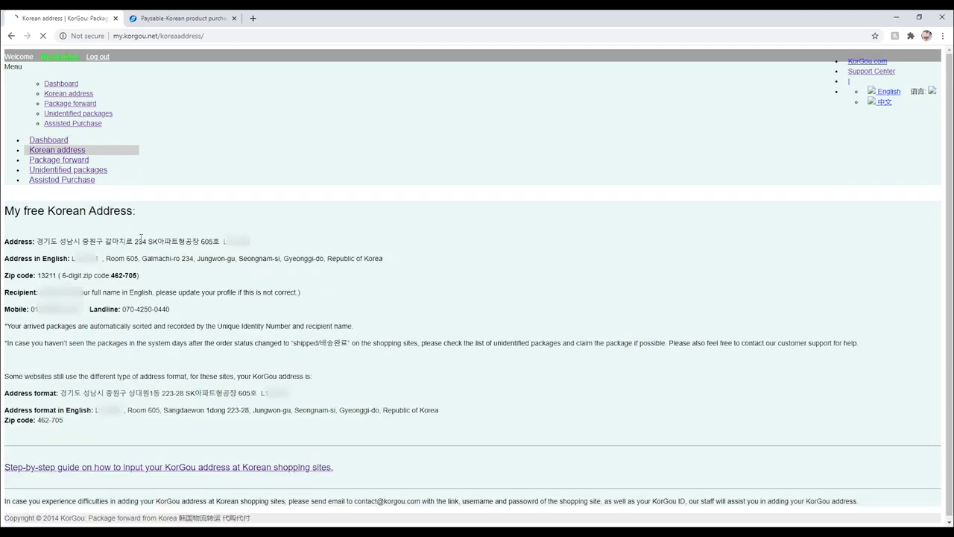
drag(7, 214, 142, 218)
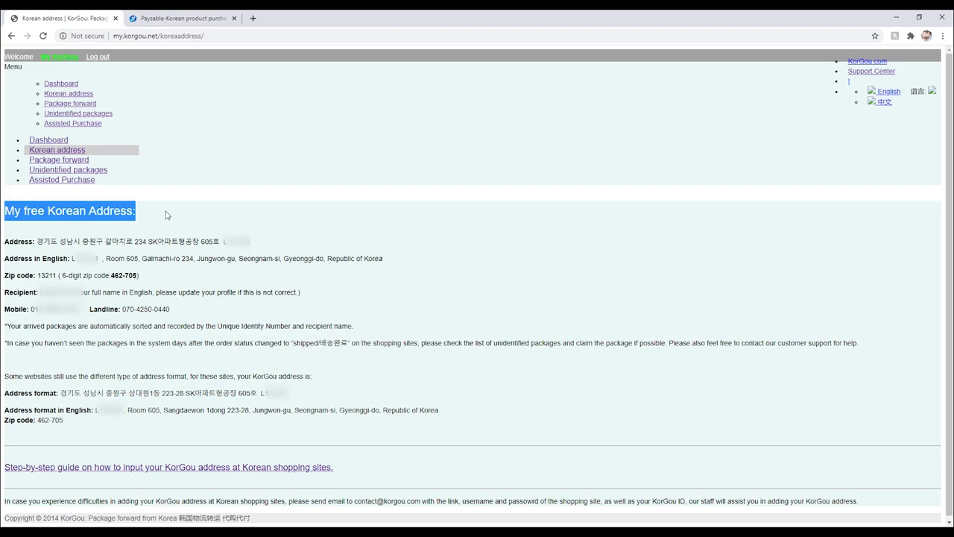
click(166, 215)
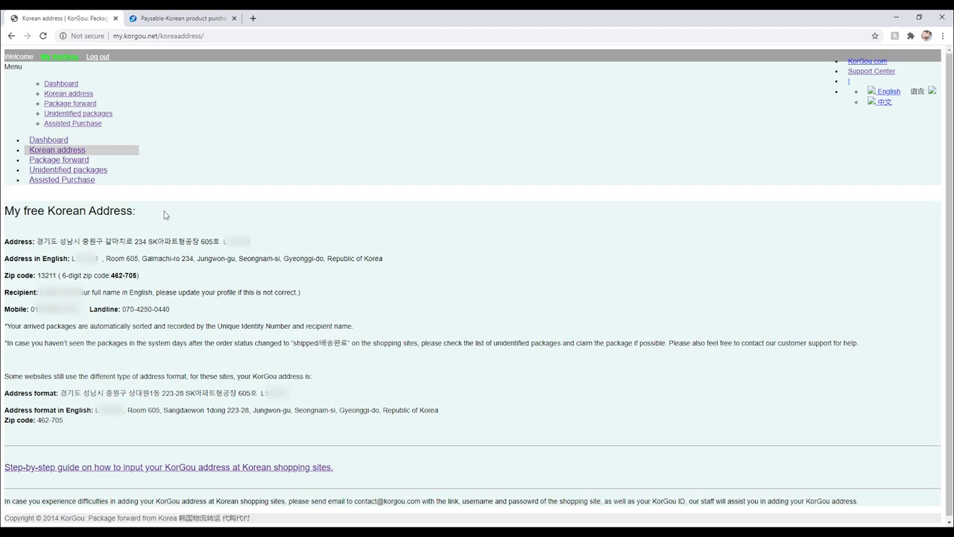
drag(42, 241, 173, 251)
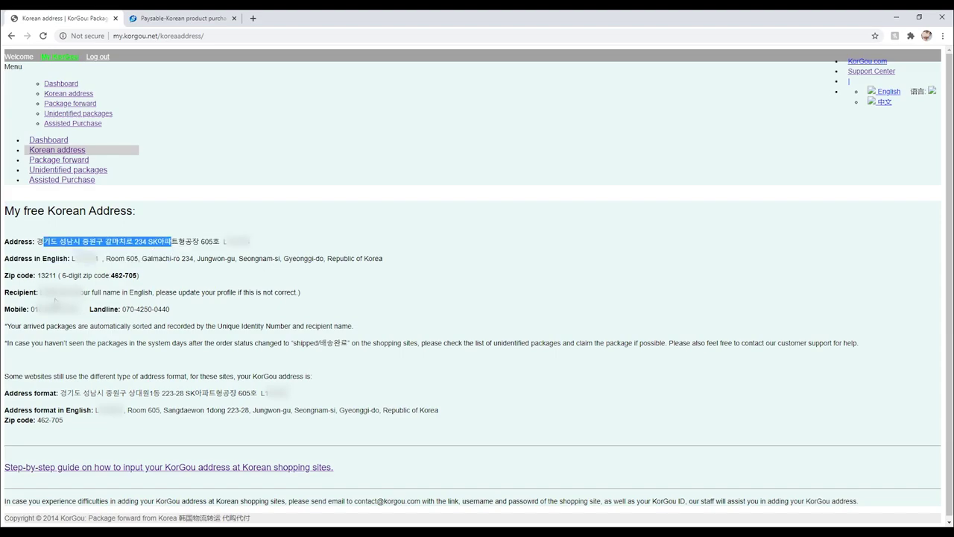
double_click(46, 292)
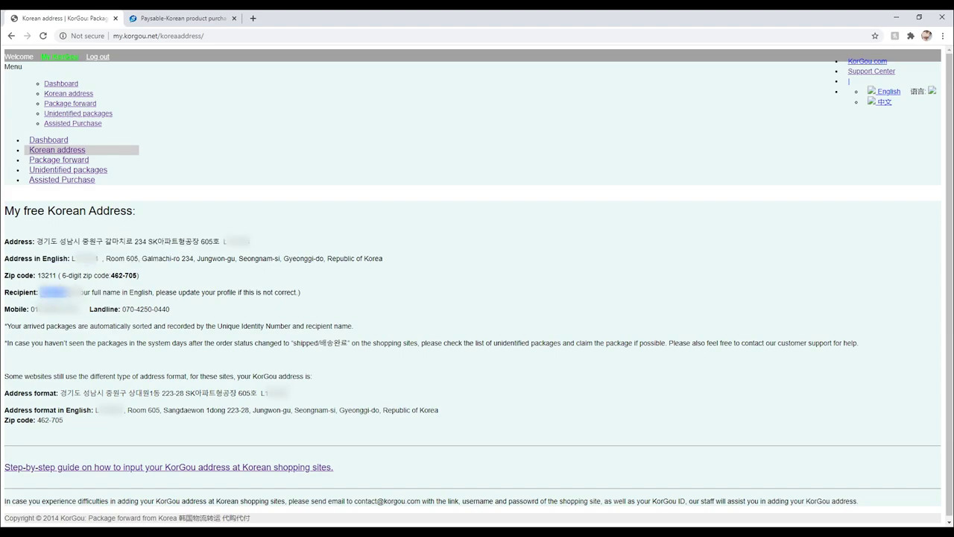
click(238, 180)
Highlight the English address identity code, the mobile number and the address input guide link.
drag(69, 258, 99, 258)
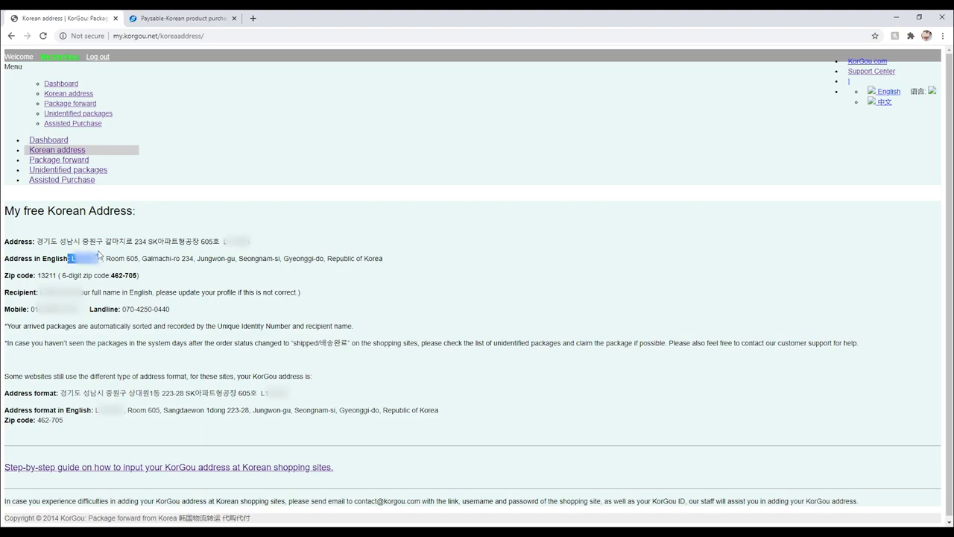
click(249, 186)
drag(77, 309, 31, 309)
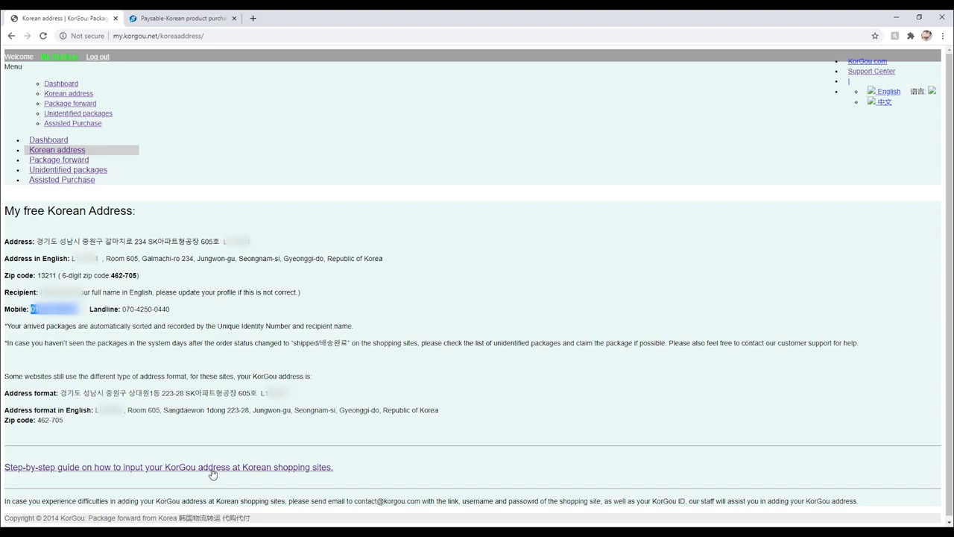
drag(351, 477, 3, 474)
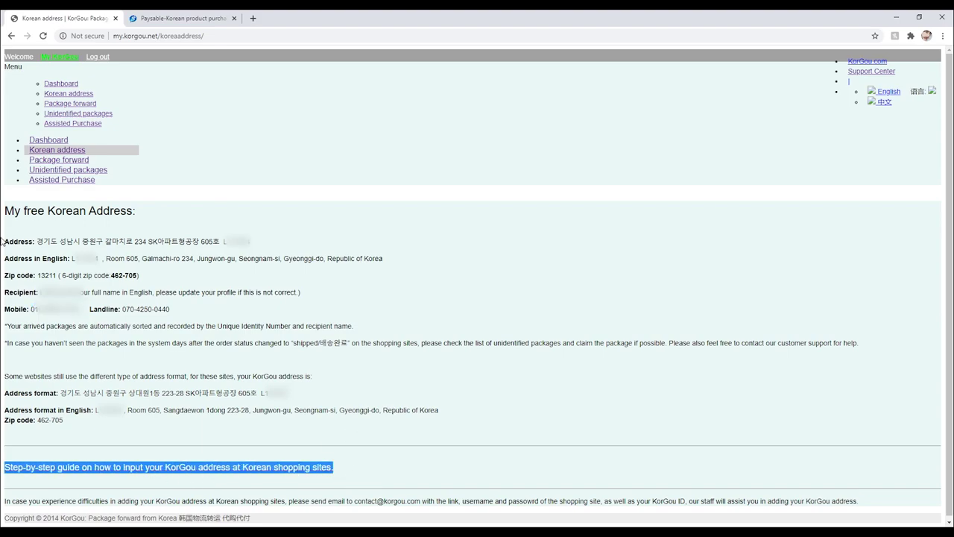
click(116, 174)
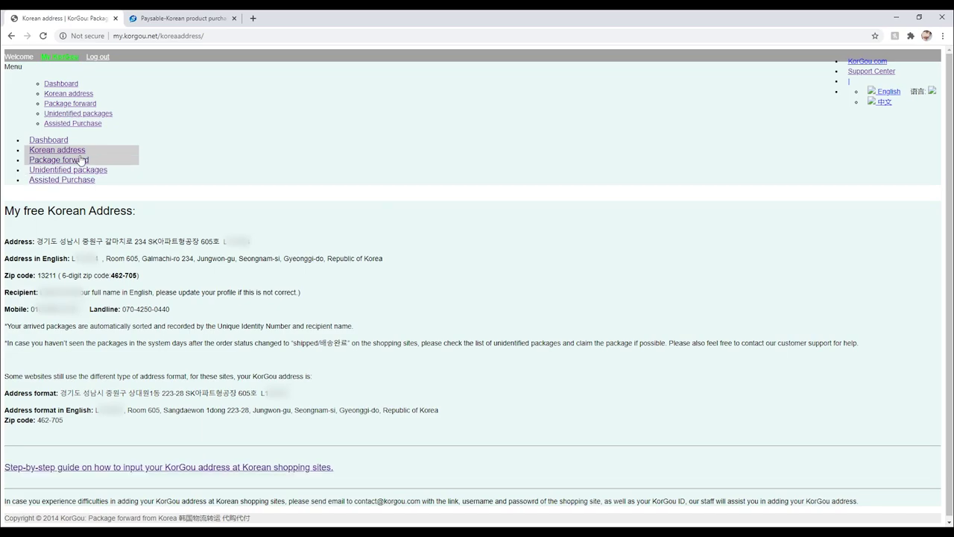
Open Package forward and review which arrived packages are Forward Done or Awaiting user process.
click(78, 162)
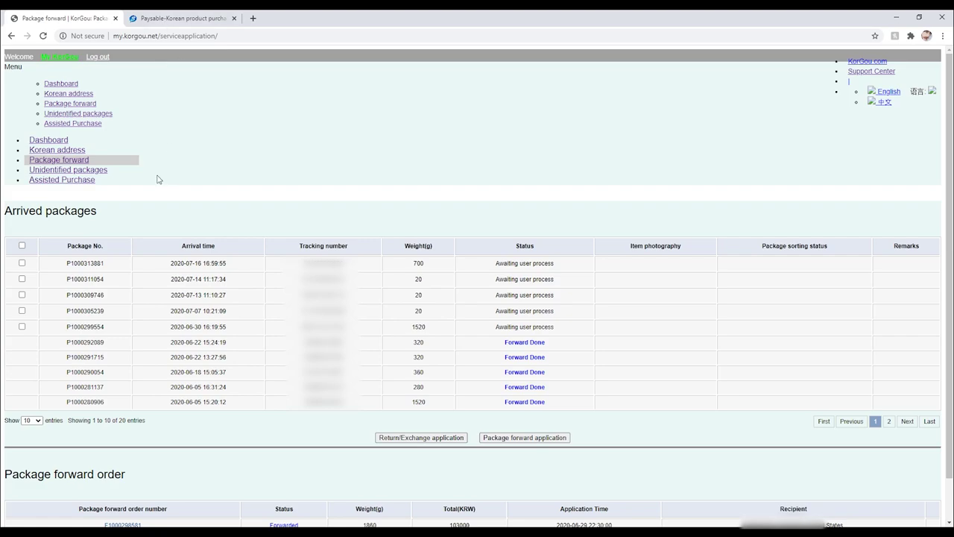
drag(91, 211, 4, 211)
click(158, 213)
drag(546, 344, 505, 345)
drag(560, 331, 498, 322)
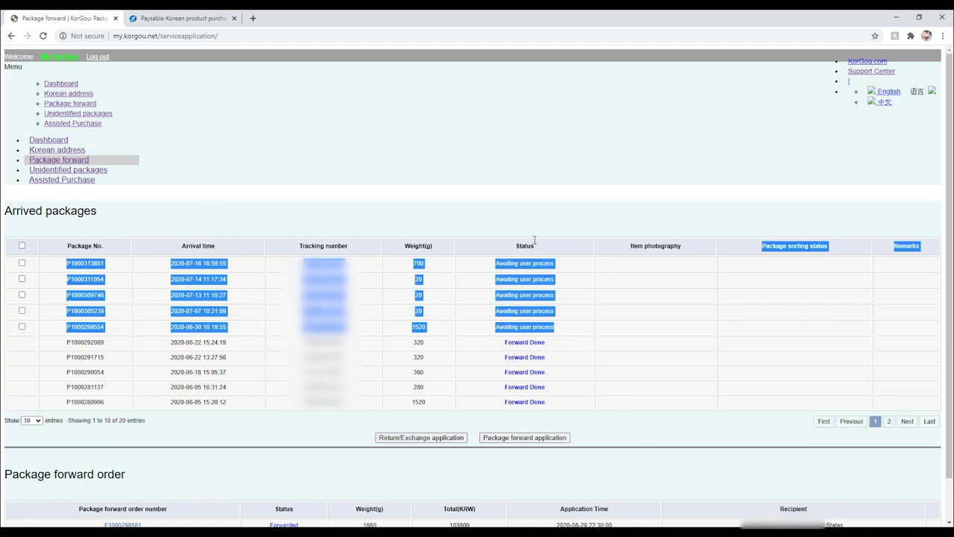
click(537, 212)
drag(555, 263, 495, 263)
click(551, 266)
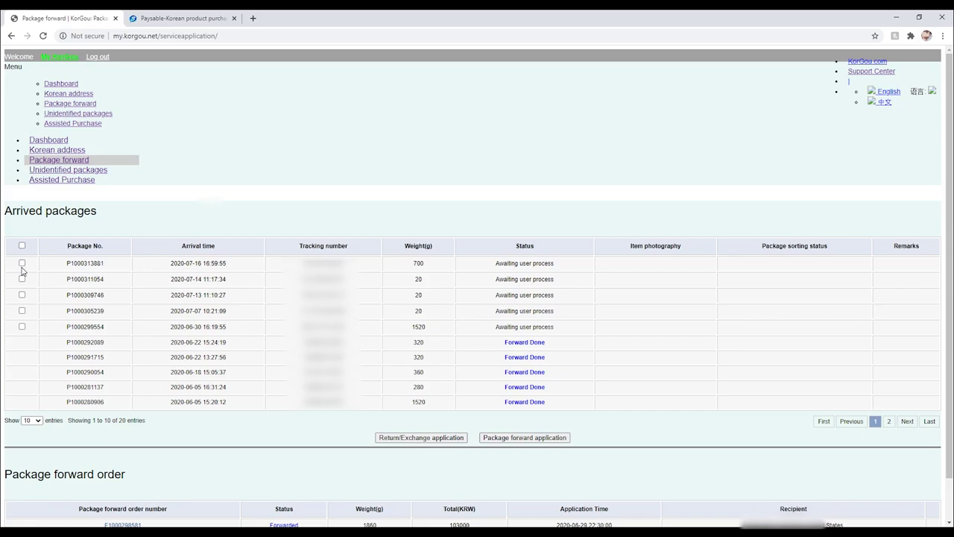
click(21, 263)
click(23, 279)
click(23, 295)
click(22, 311)
click(21, 327)
drag(240, 331, 170, 331)
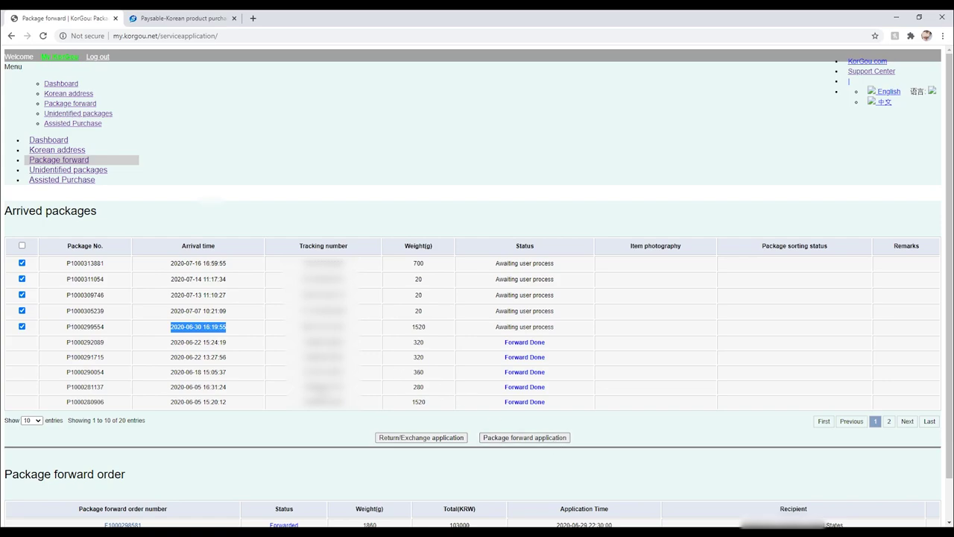
click(526, 441)
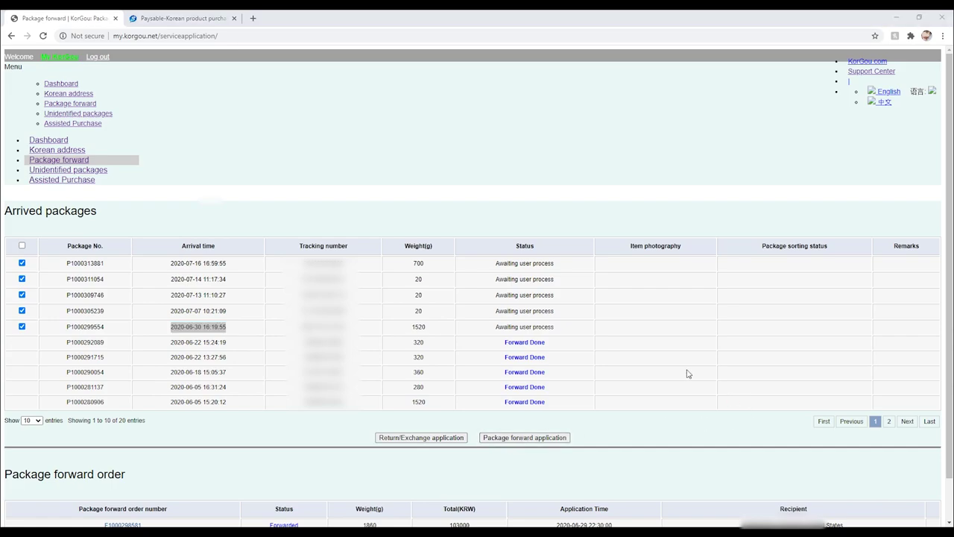
Review the Package forward order table's order number and Status columns.
scroll(570, 343, down, 1)
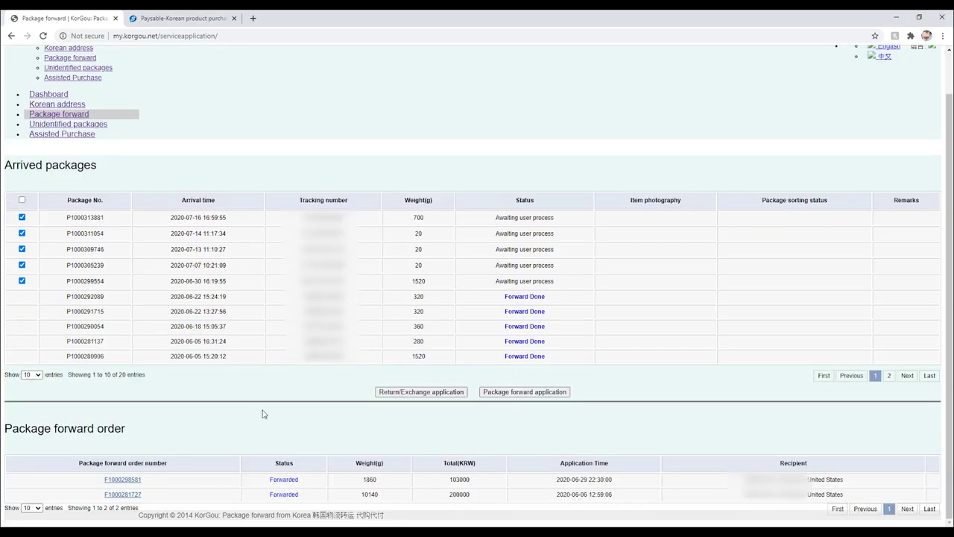
drag(138, 435, 3, 439)
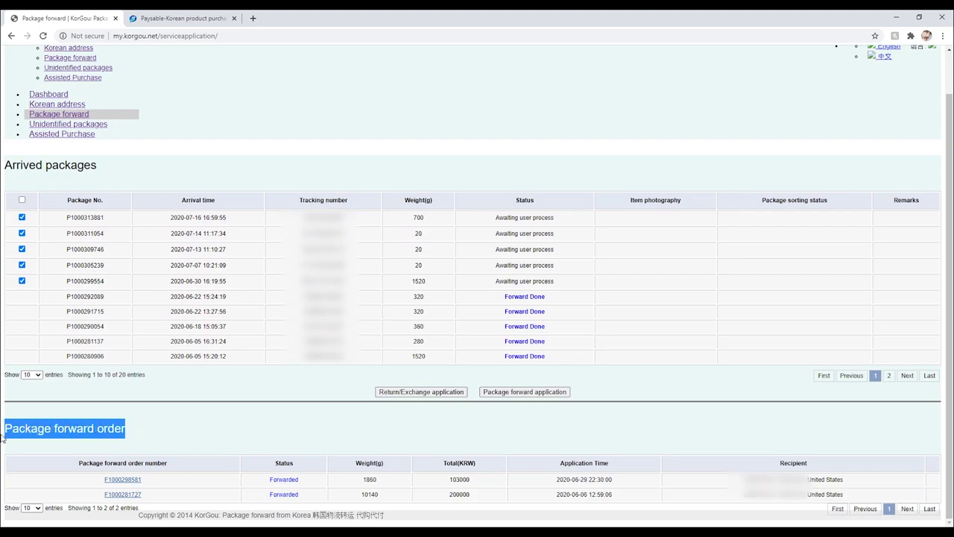
click(239, 441)
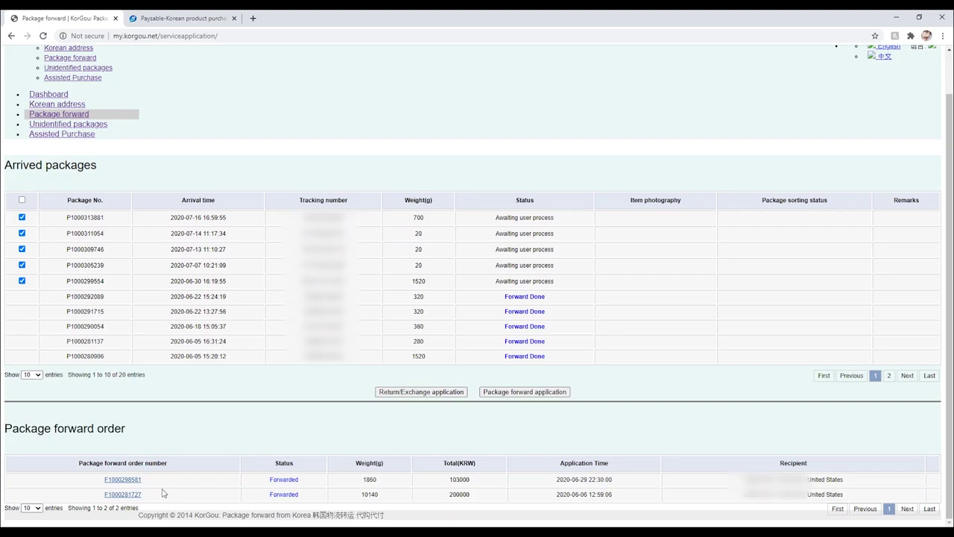
drag(79, 462, 183, 468)
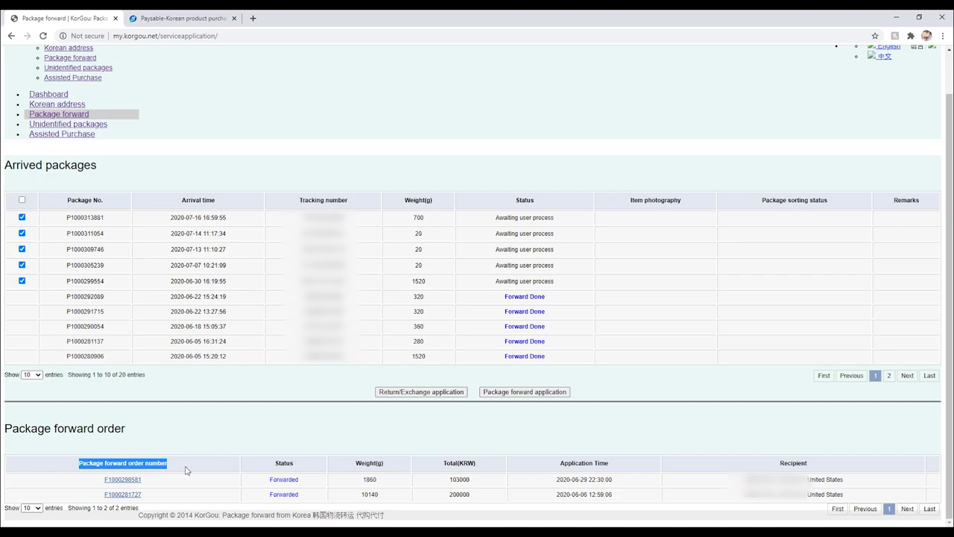
click(255, 440)
drag(272, 467, 299, 453)
click(302, 460)
drag(274, 465, 306, 463)
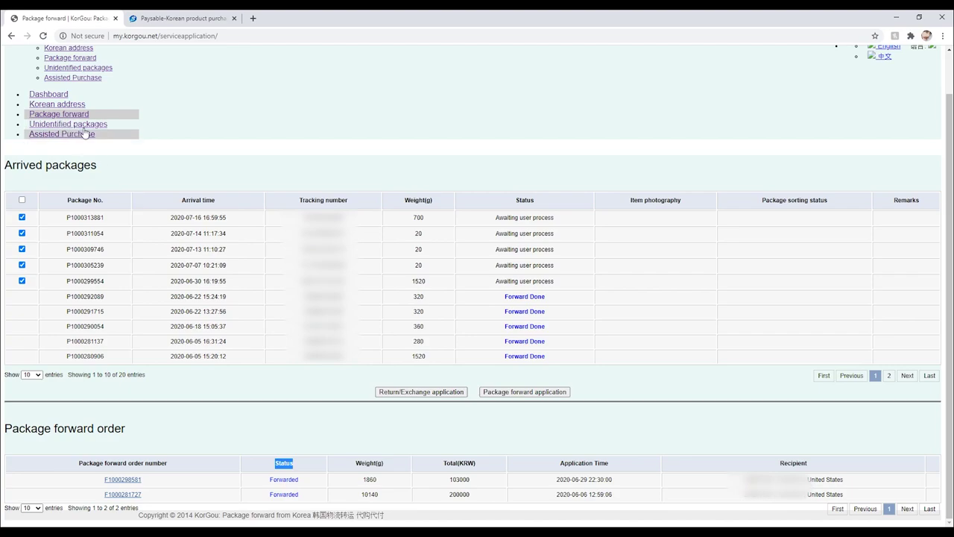
Check the won balance on the Dashboard and open Add money in a new tab.
click(48, 94)
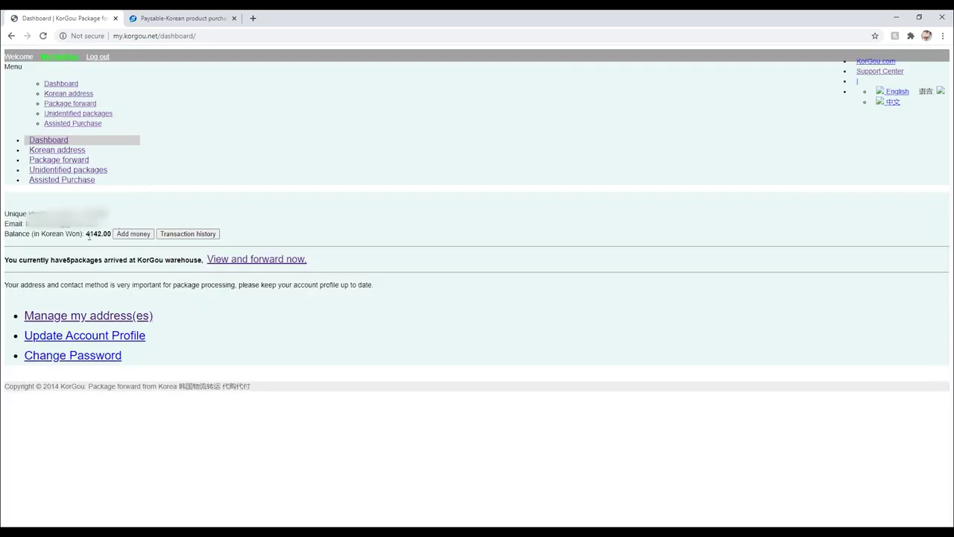
drag(6, 236, 87, 234)
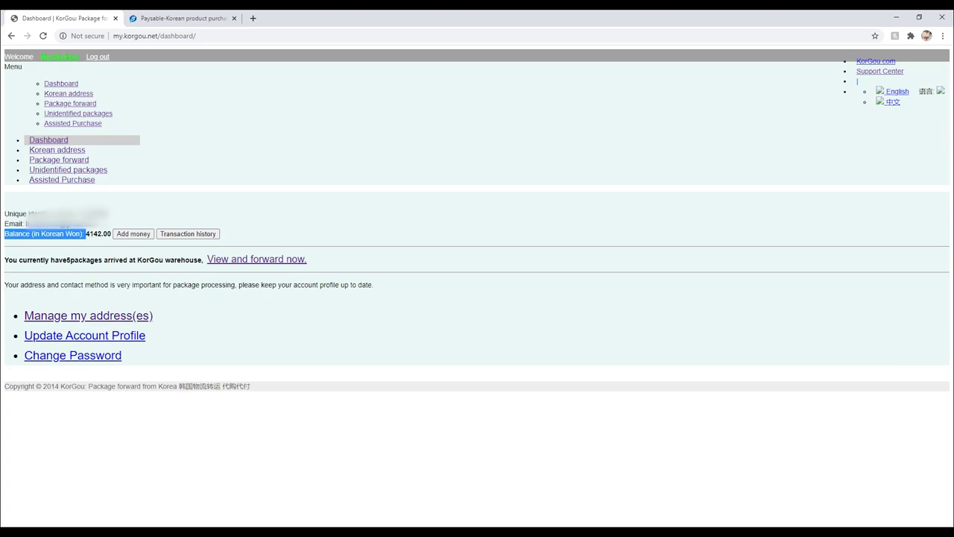
middle_click(133, 233)
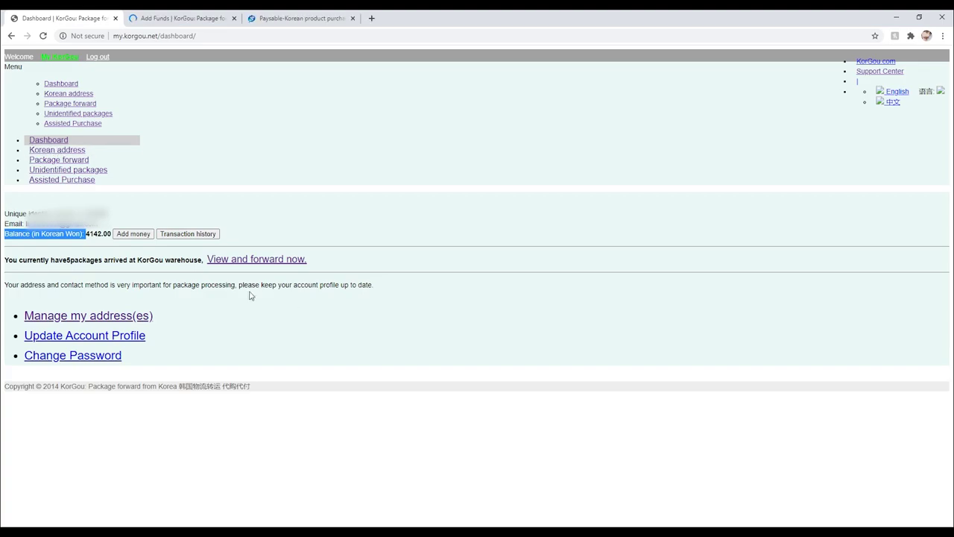
Read the forward order totals on Package forward: 103000 and 200000 KRW.
click(82, 161)
drag(63, 463, 188, 463)
drag(269, 480, 303, 480)
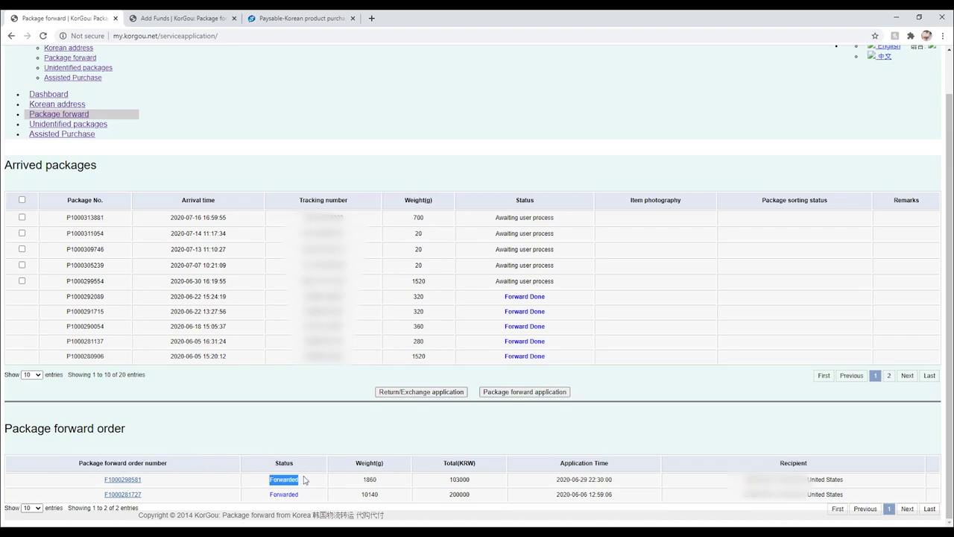
drag(443, 463, 450, 483)
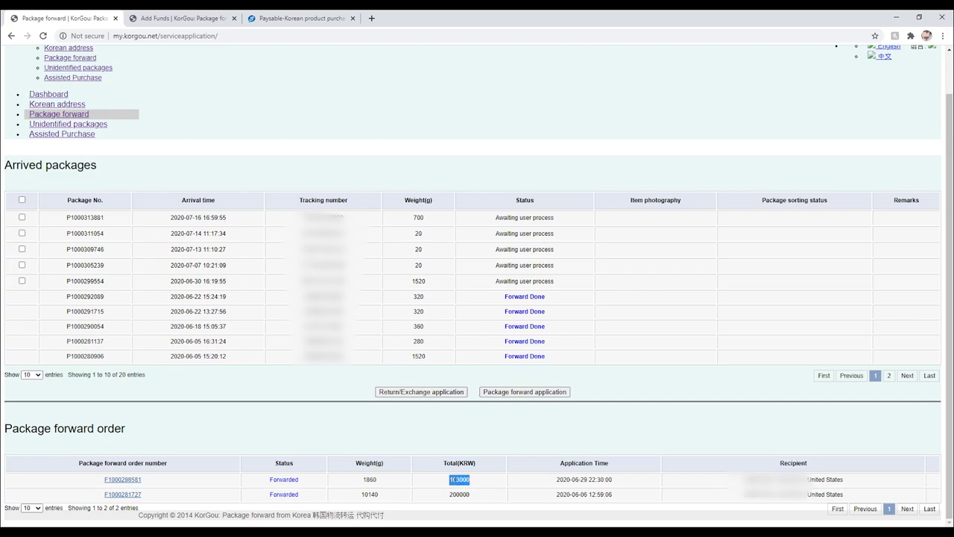
drag(475, 497, 450, 494)
drag(471, 479, 453, 486)
click(459, 483)
Switch to the Add Funds tab and go to Assisted Purchase.
click(187, 15)
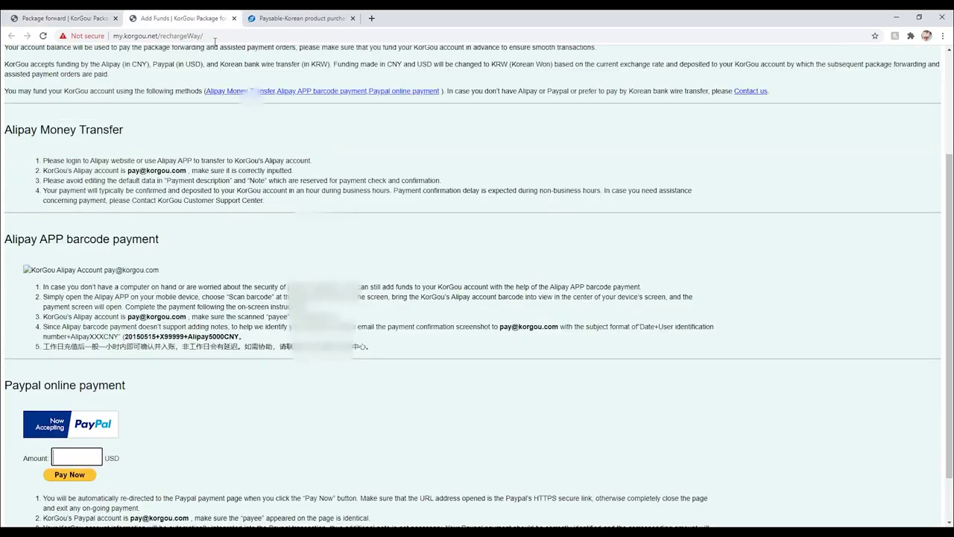
scroll(67, 153, up, 3)
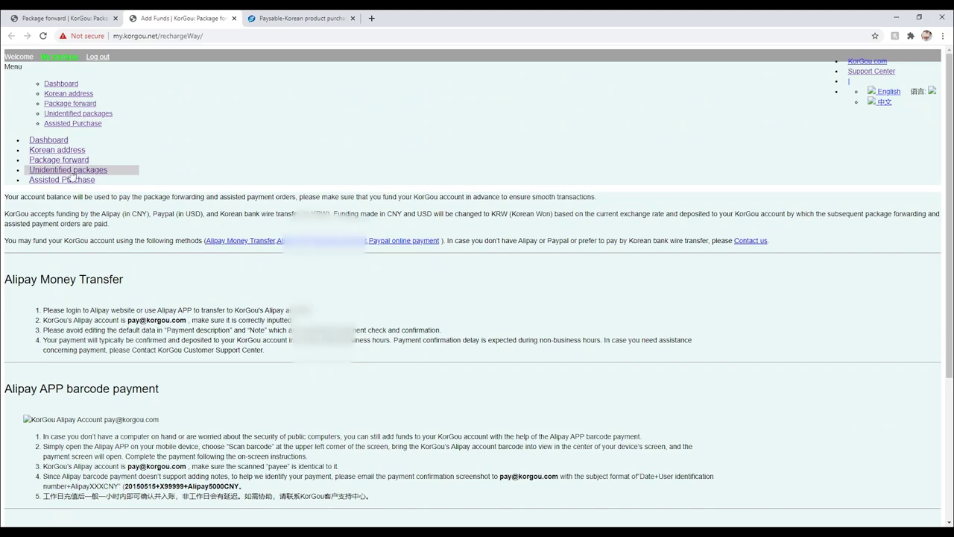
click(75, 180)
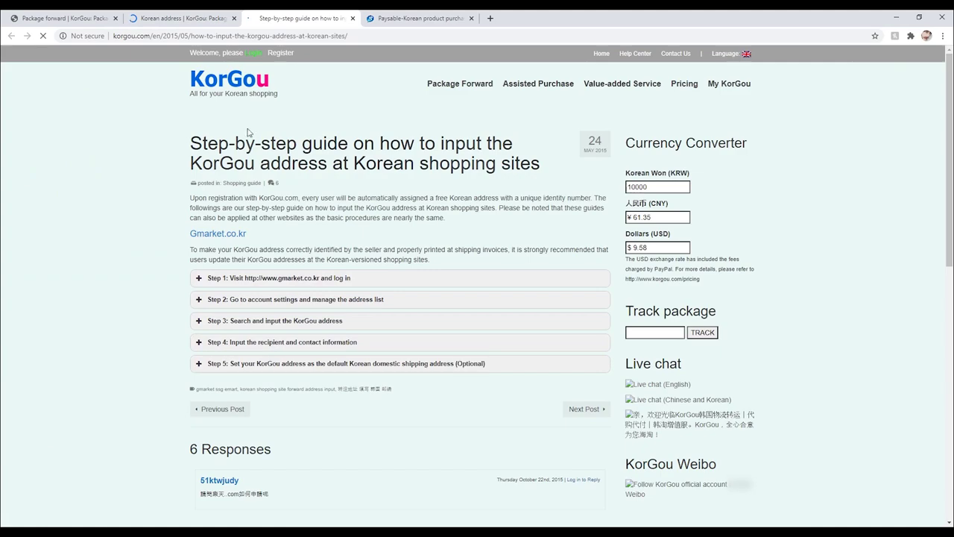
Enter 103000 KRW in the guide page's Currency Converter to get $98.66.
drag(190, 142, 267, 183)
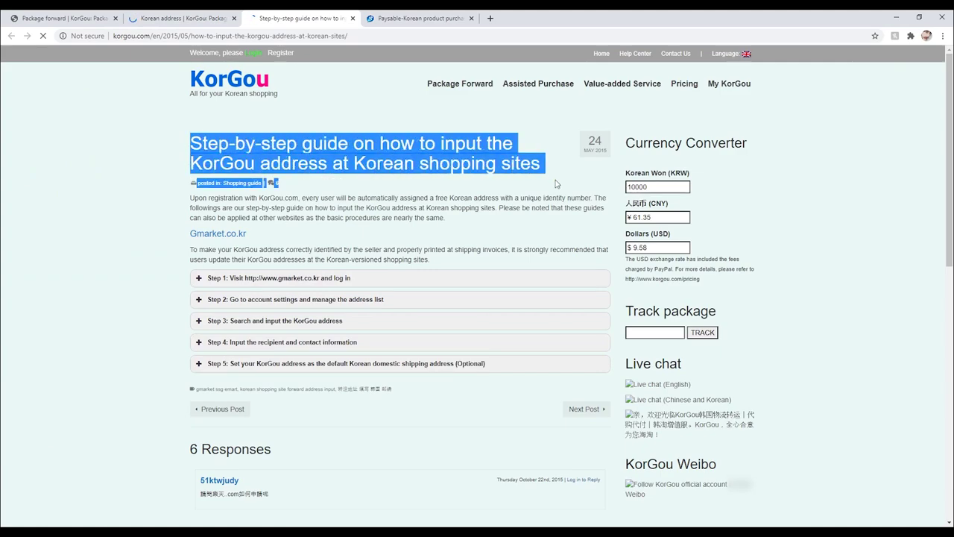
click(611, 184)
double_click(658, 184)
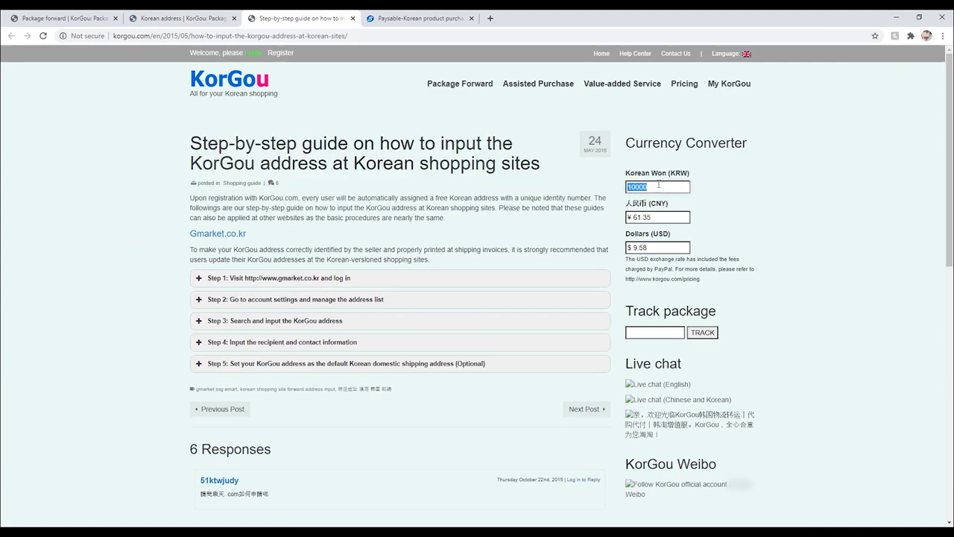
text(103000)
drag(677, 252, 630, 252)
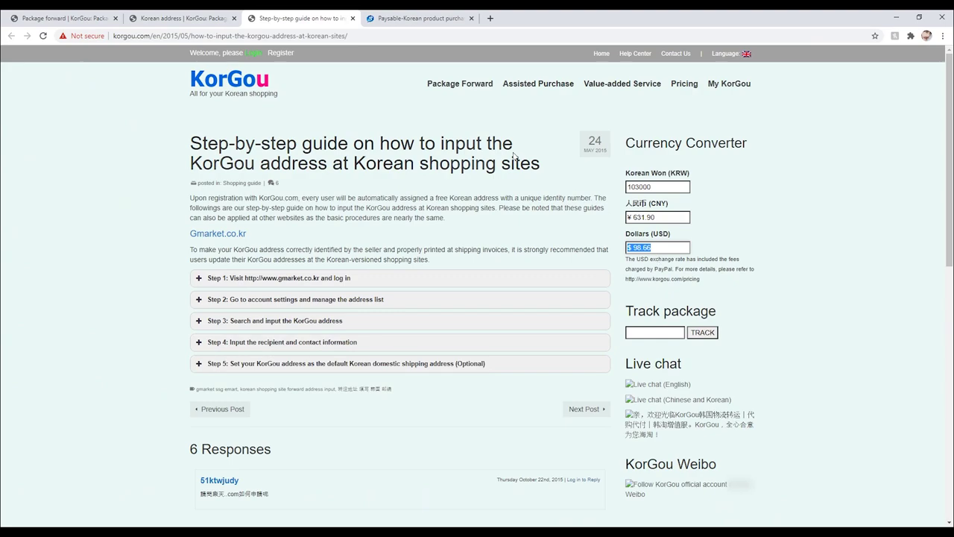
Enter 98.66 on the Add money page, then return to the Dashboard showing 4142.00 won.
click(194, 13)
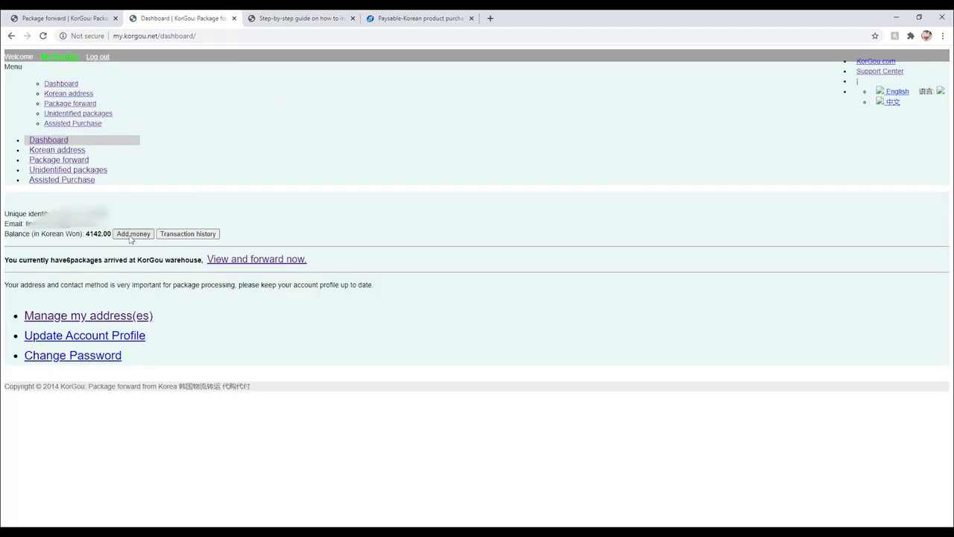
click(133, 234)
text(98.66)
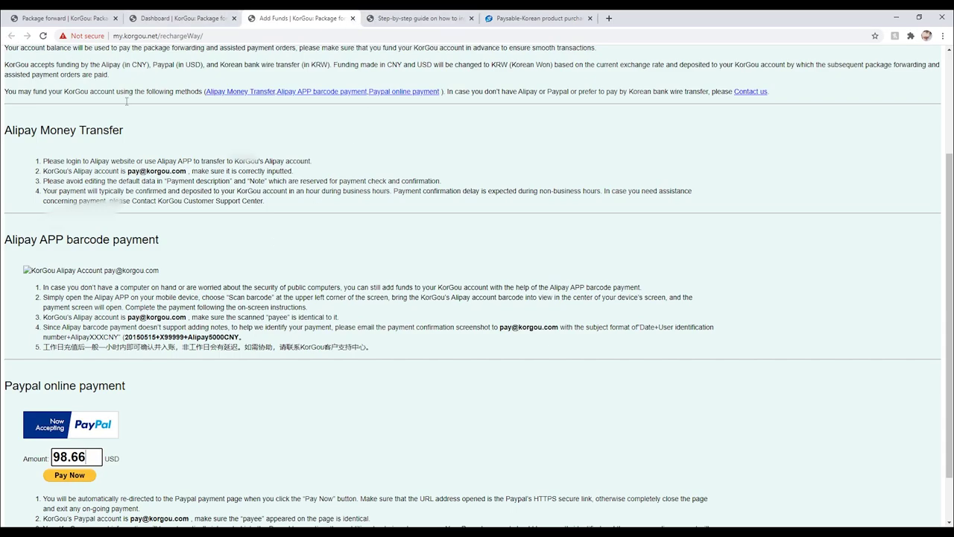
scroll(128, 101, up, 3)
click(49, 140)
click(232, 19)
drag(85, 233, 114, 234)
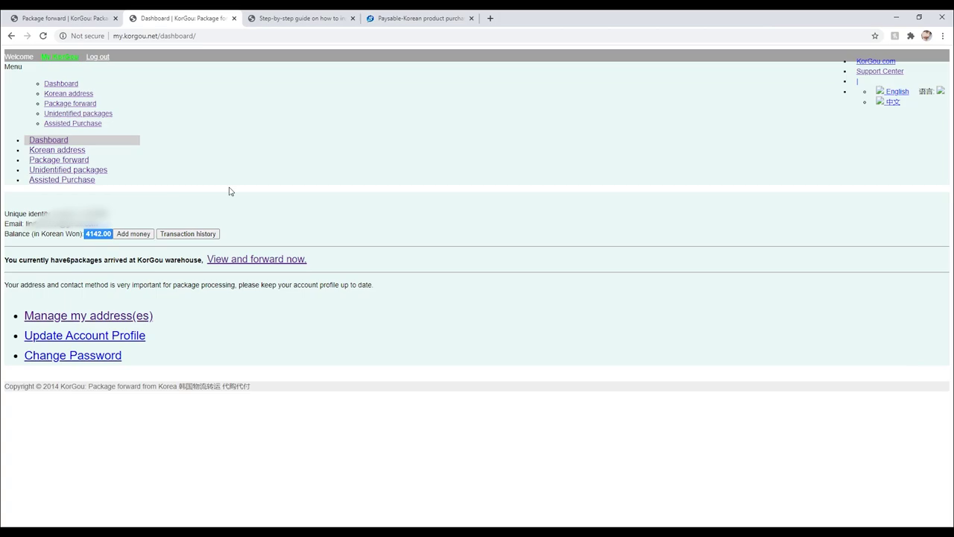
Choose Korean domestic money transfer, enter the bank account number and holder name, then clear the account number.
click(62, 180)
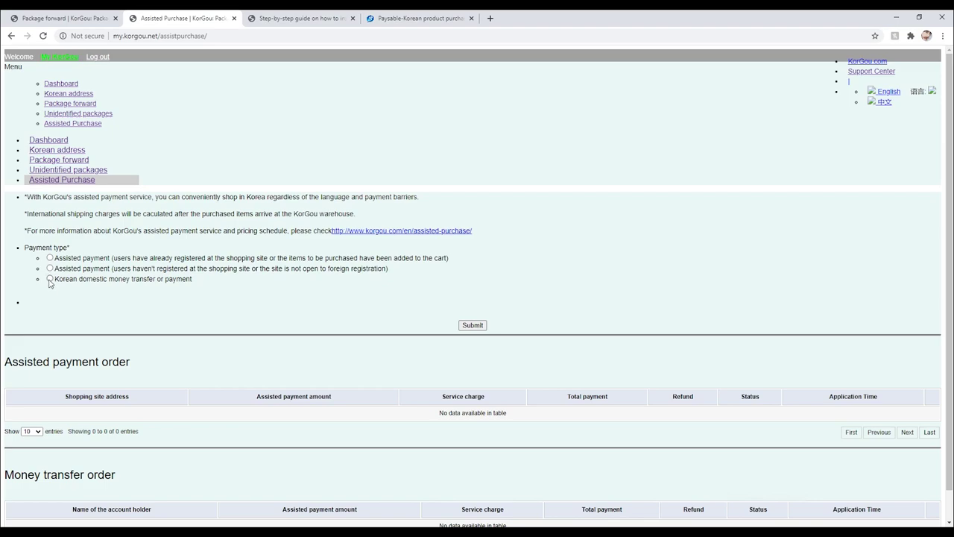
click(50, 279)
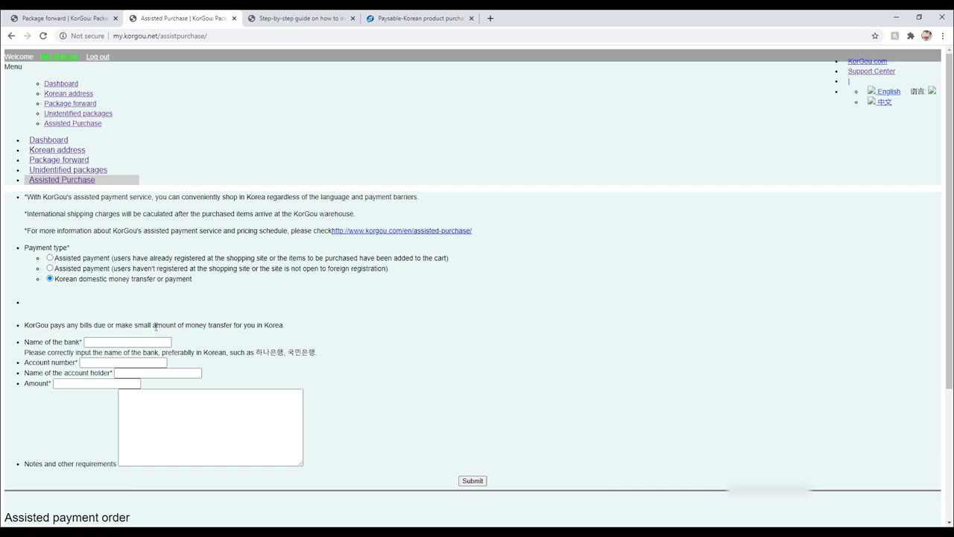
click(118, 341)
click(123, 363)
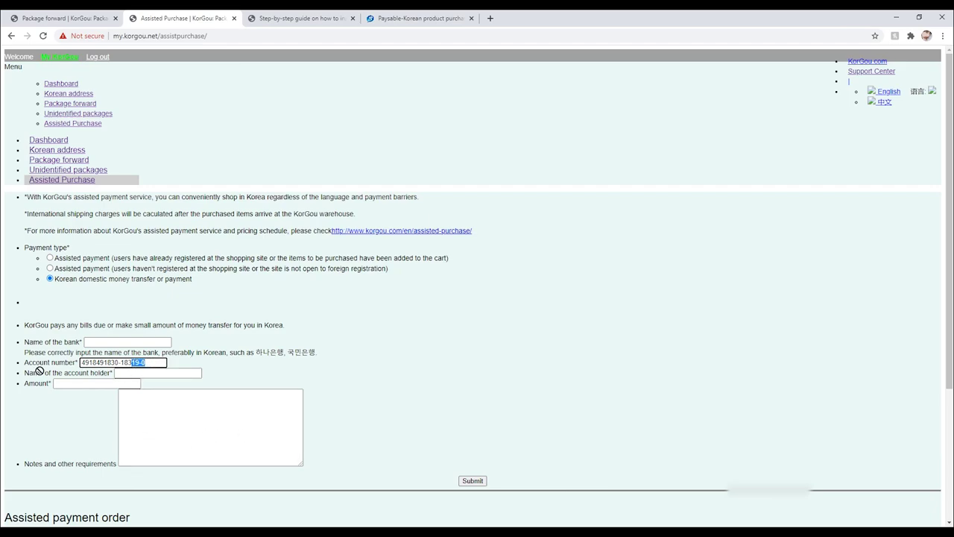
click(150, 373)
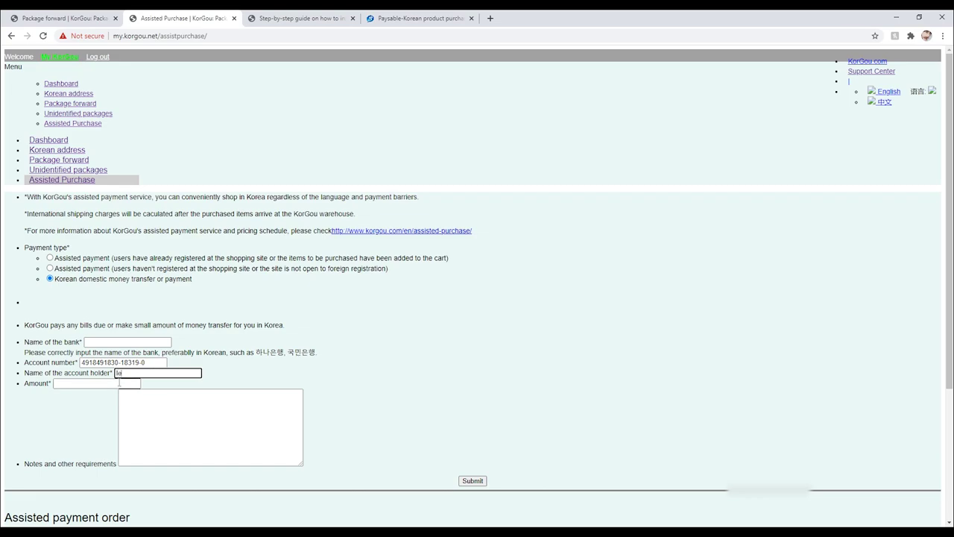
key(Tab)
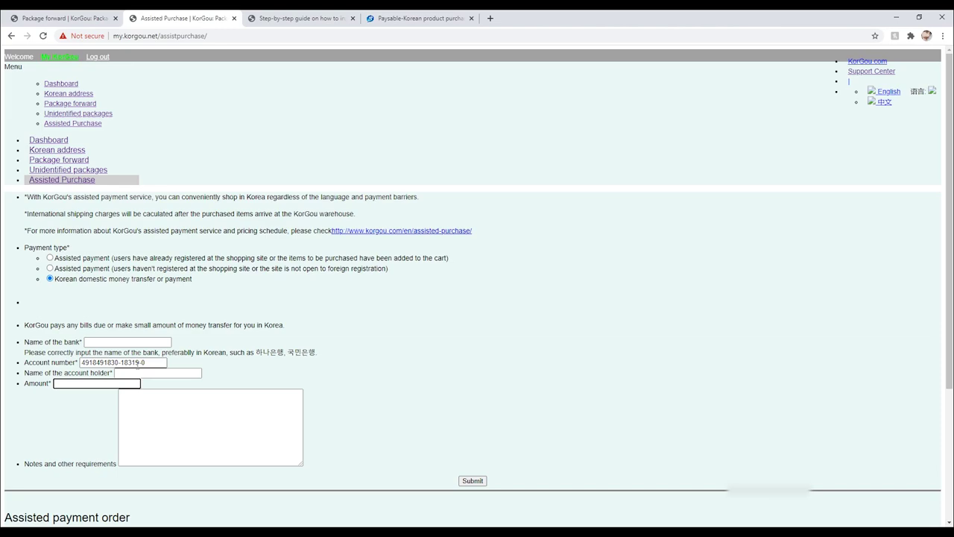
drag(144, 362, 80, 362)
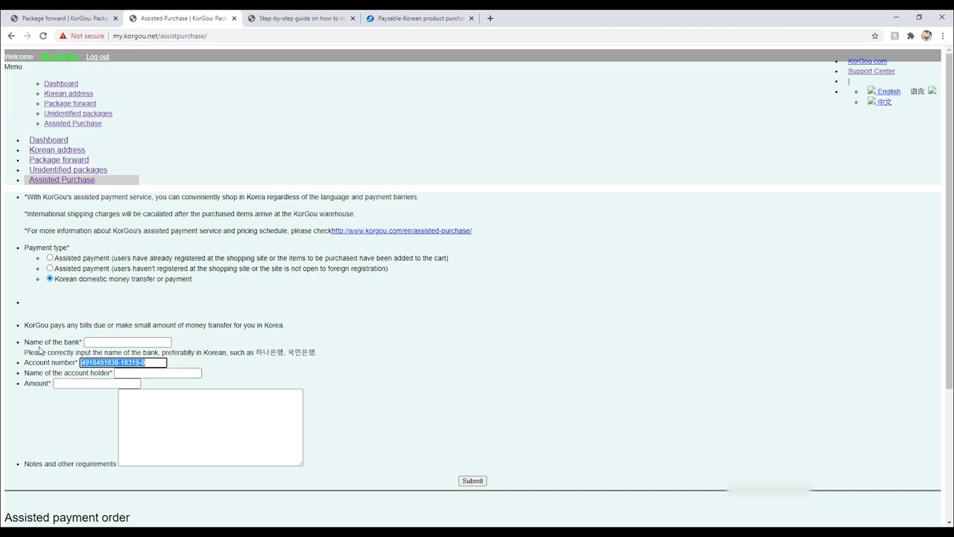
key(BackSpace)
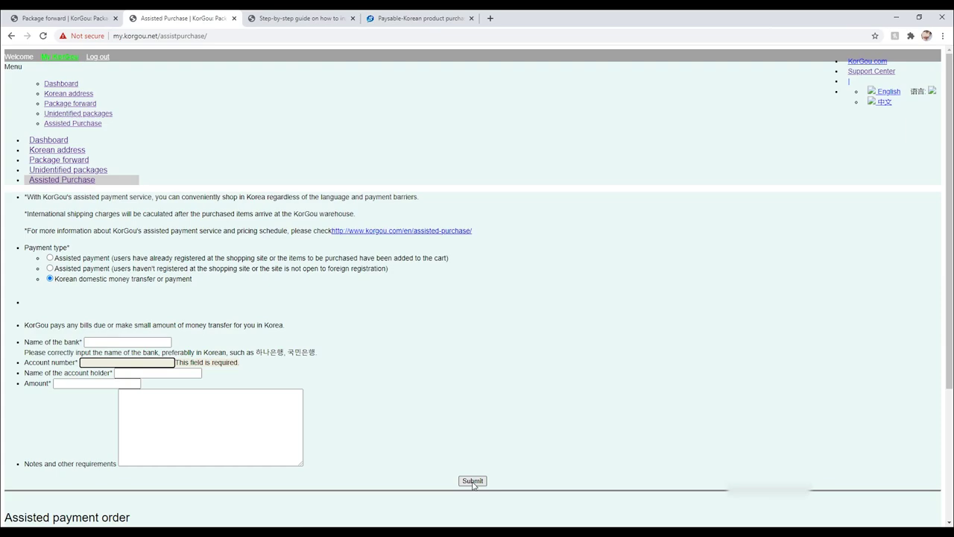
Enter 100000 KRW in the currency converter to get $95.79.
key(ctrl+Tab)
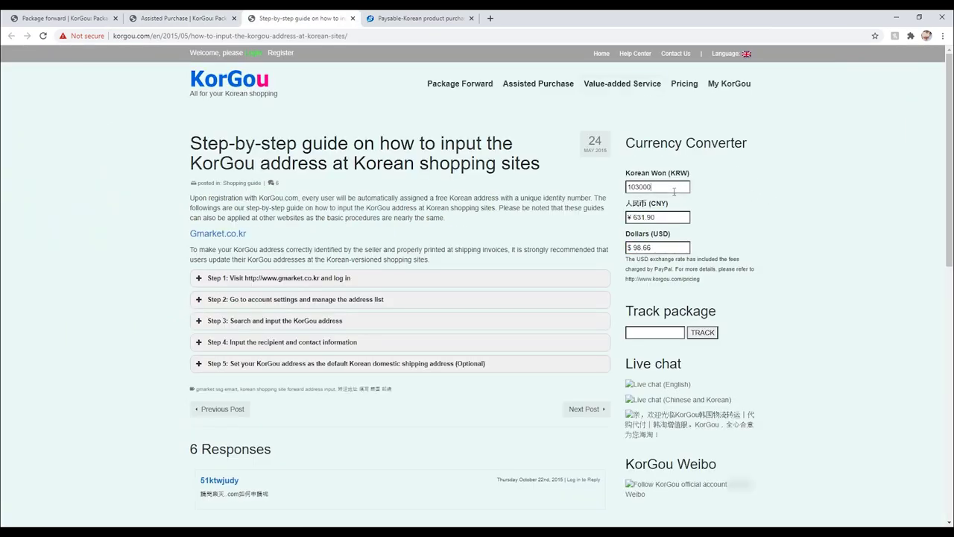
drag(677, 186, 602, 191)
text(100000)
drag(661, 246, 599, 251)
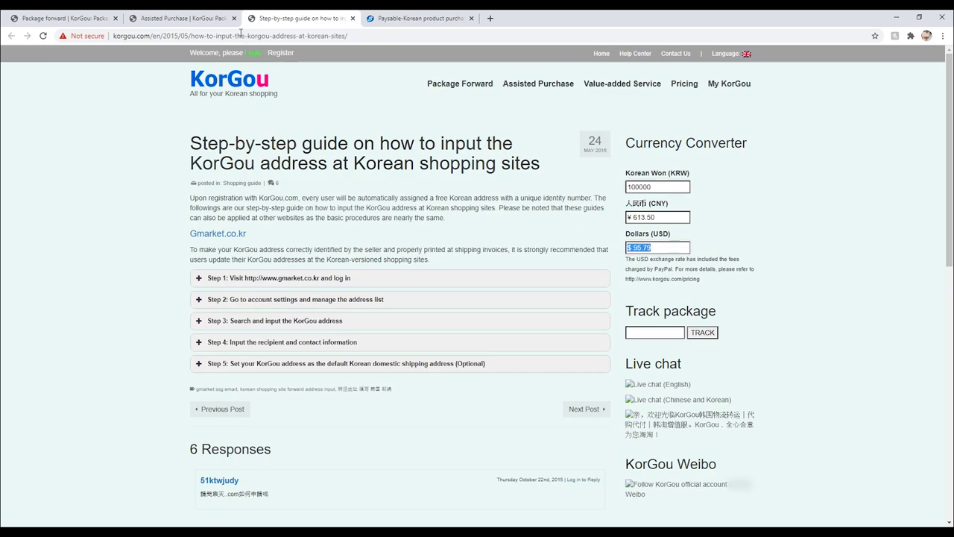
Return to the transfer form's amount field and open the assisted purchase pricing details.
click(189, 15)
click(91, 385)
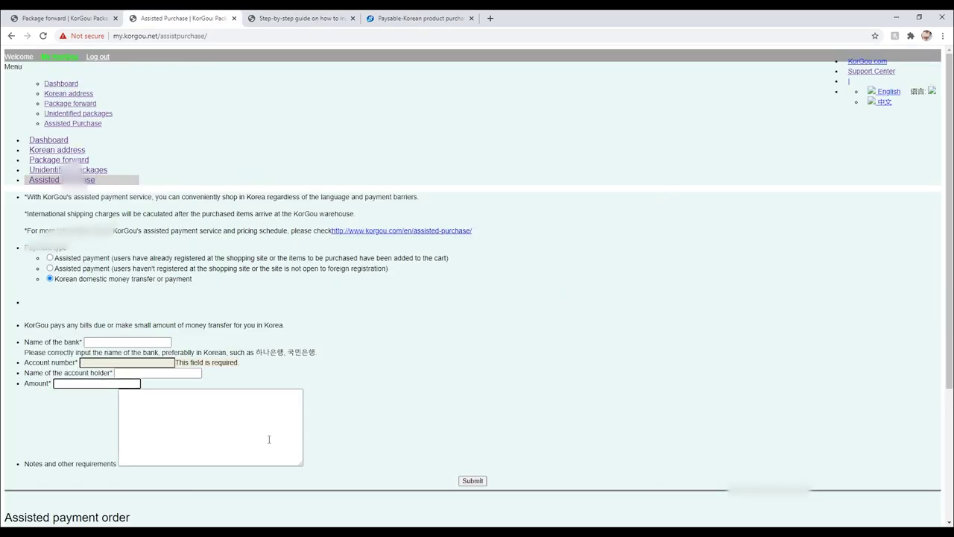
click(302, 18)
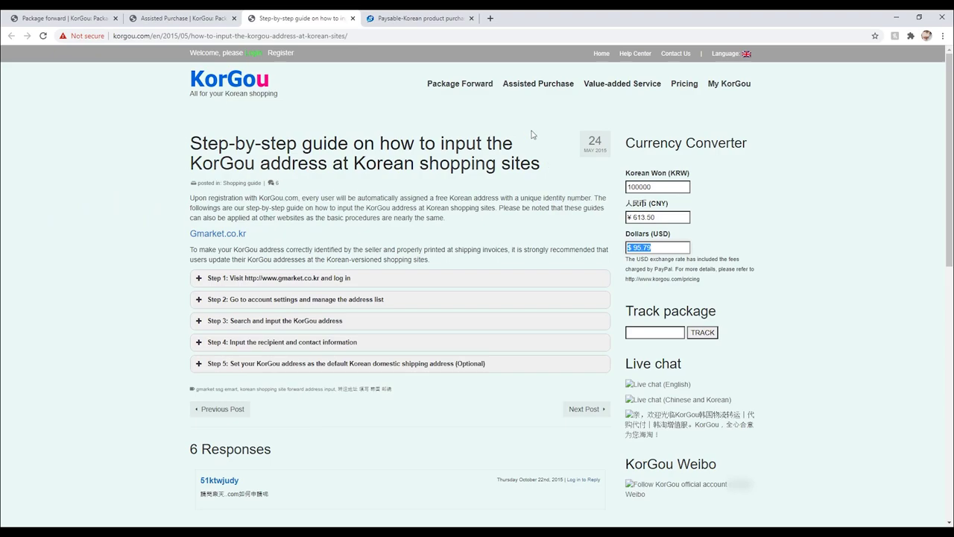
click(185, 18)
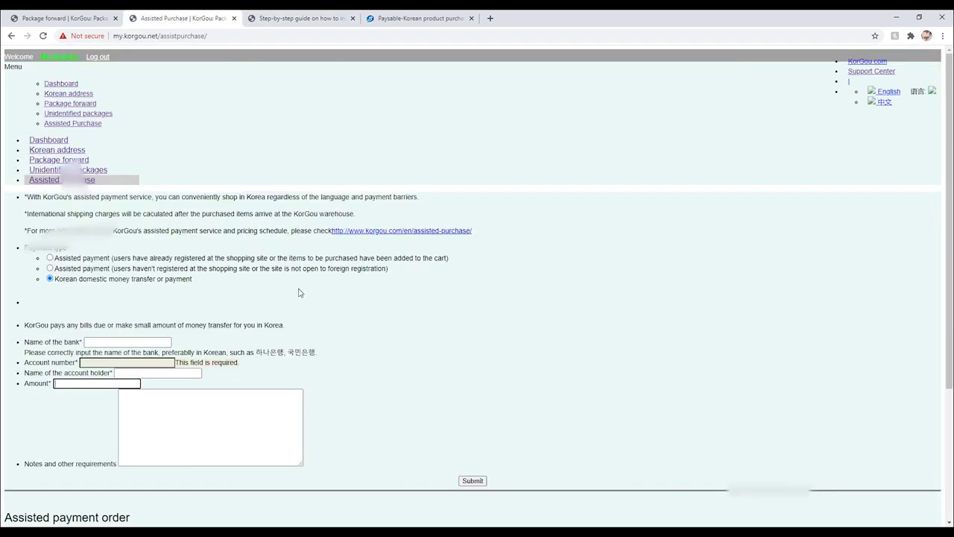
click(391, 232)
Note the 5% assisted payment fee with ₩5,000 minimum, then switch to the Paysable site.
mouse_move(190, 276)
mouse_down()
mouse_move(469, 290)
mouse_move(510, 278)
mouse_move(457, 298)
mouse_move(343, 287)
mouse_move(191, 292)
mouse_up()
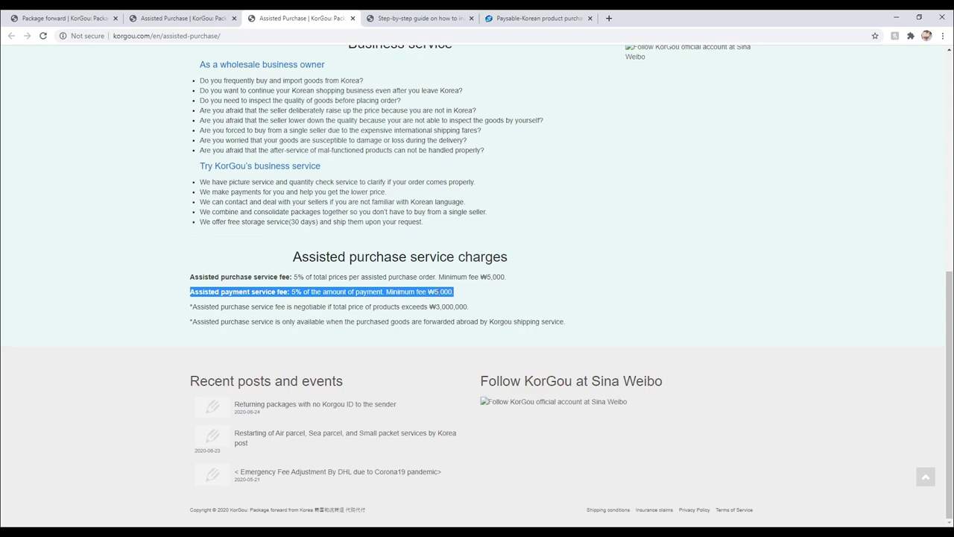
click(438, 321)
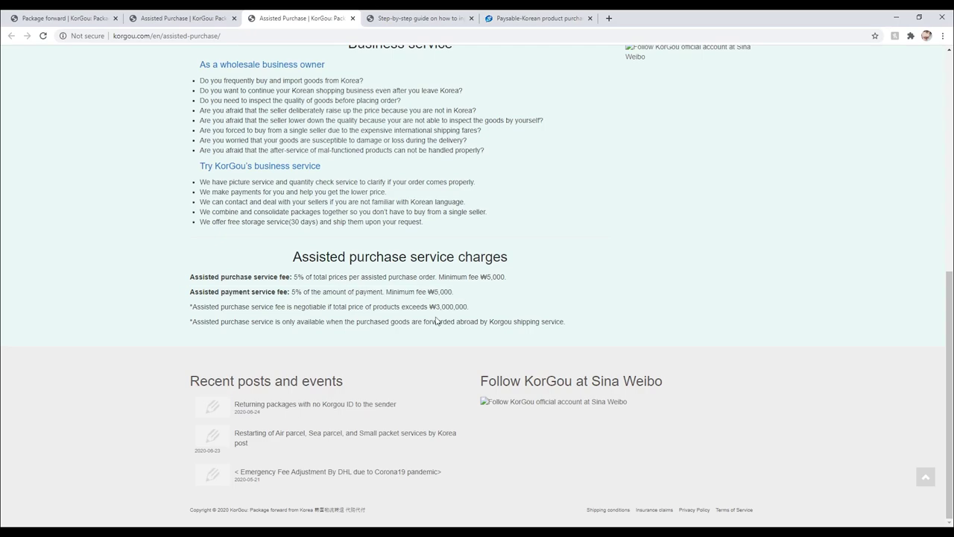
click(523, 20)
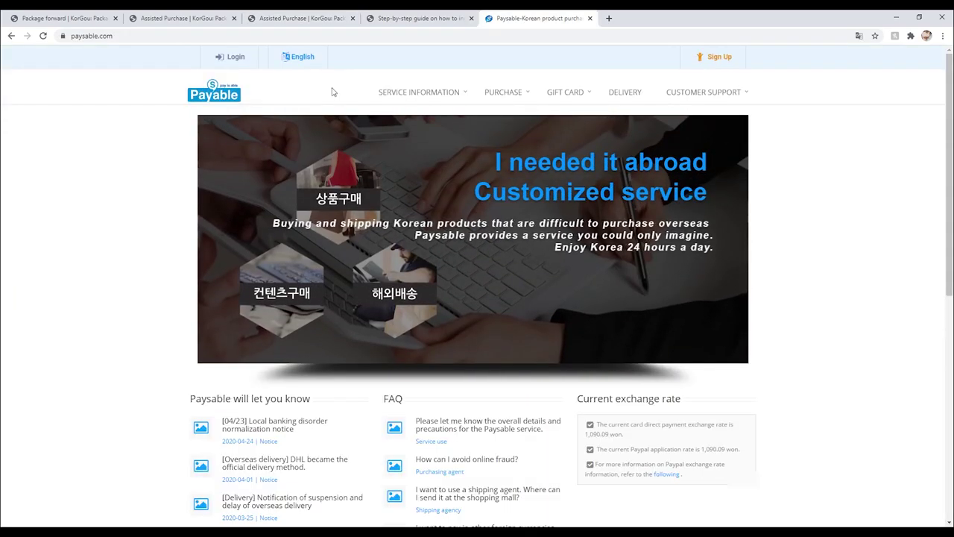